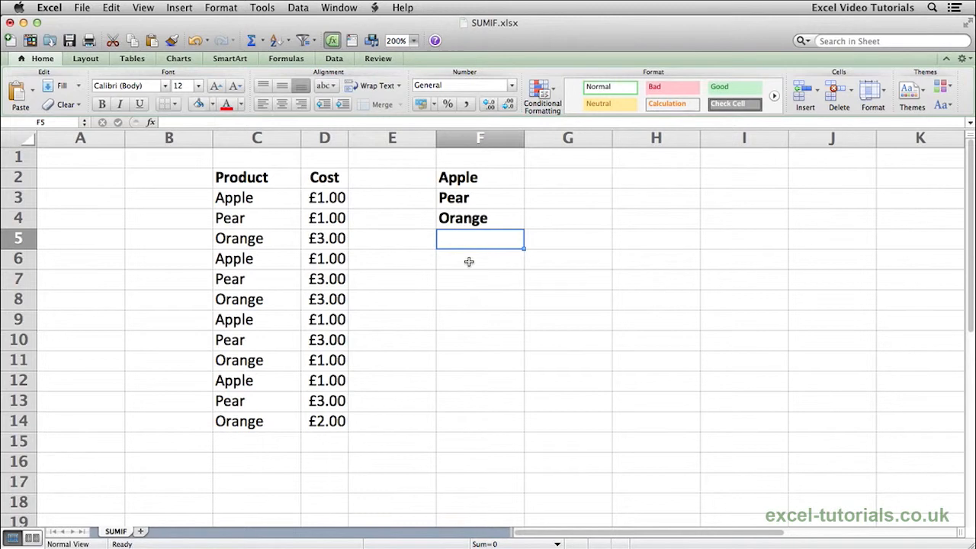
Step: Enter =SUMIF(C3:C14,"Apple",D3:D14) in cell G2 to total the cost of the Apple rows
{"action": "left_click", "coordinate": [552, 180]}
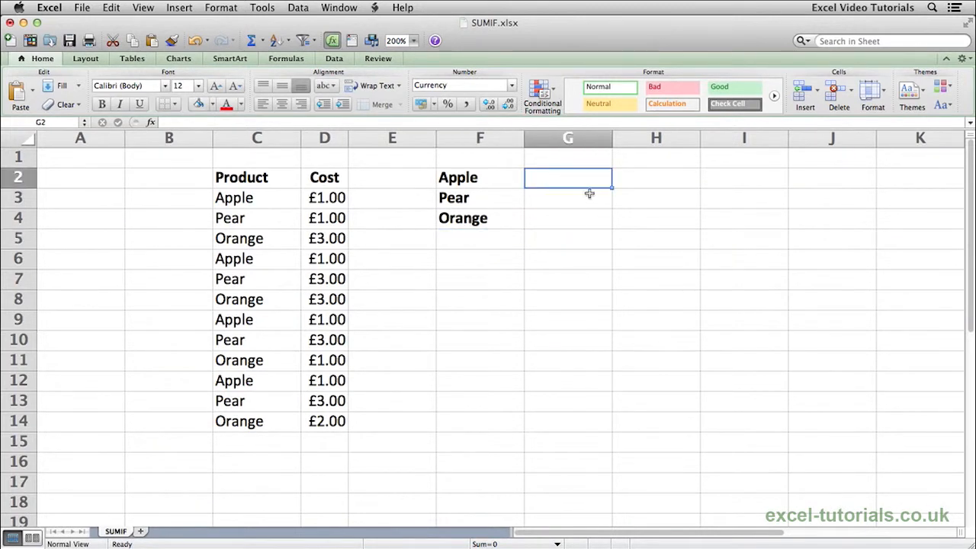
{"action": "type", "text": "=sumi"}
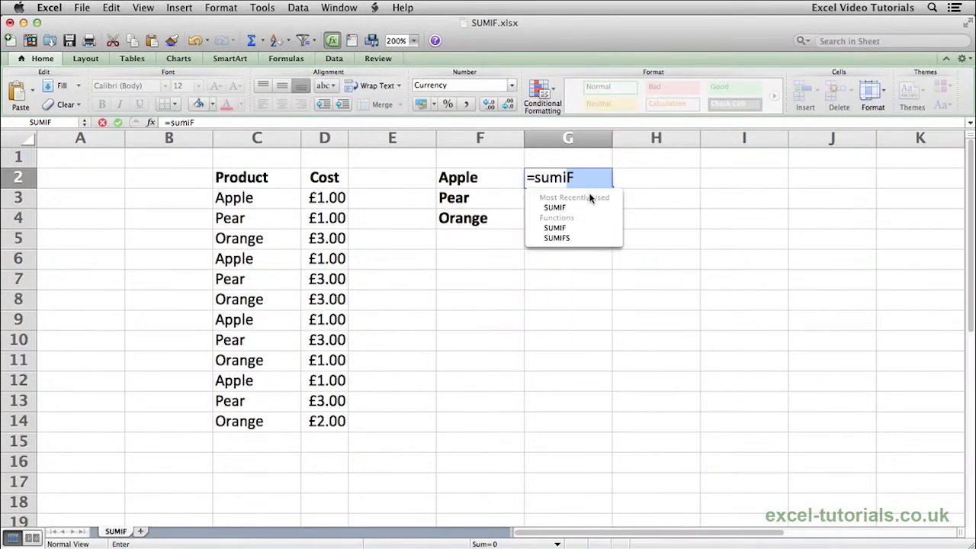
{"action": "type", "text": "f("}
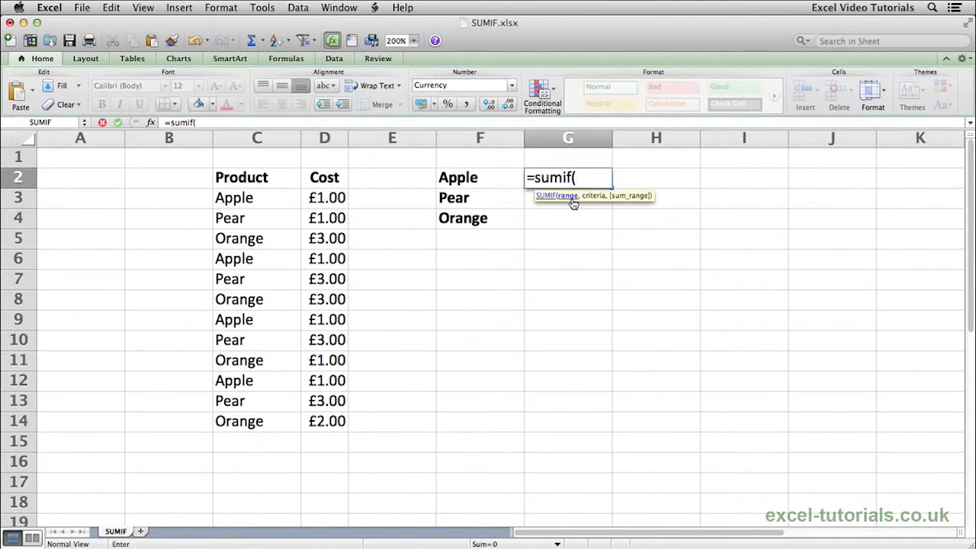
{"action": "left_click_drag", "start_coordinate": [282, 198], "coordinate": [279, 426]}
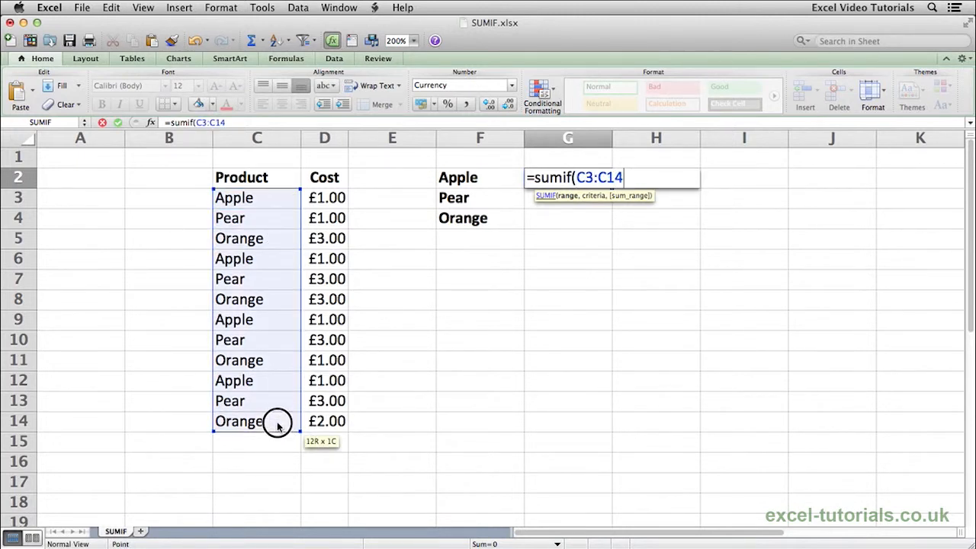
{"action": "type", "text": ","}
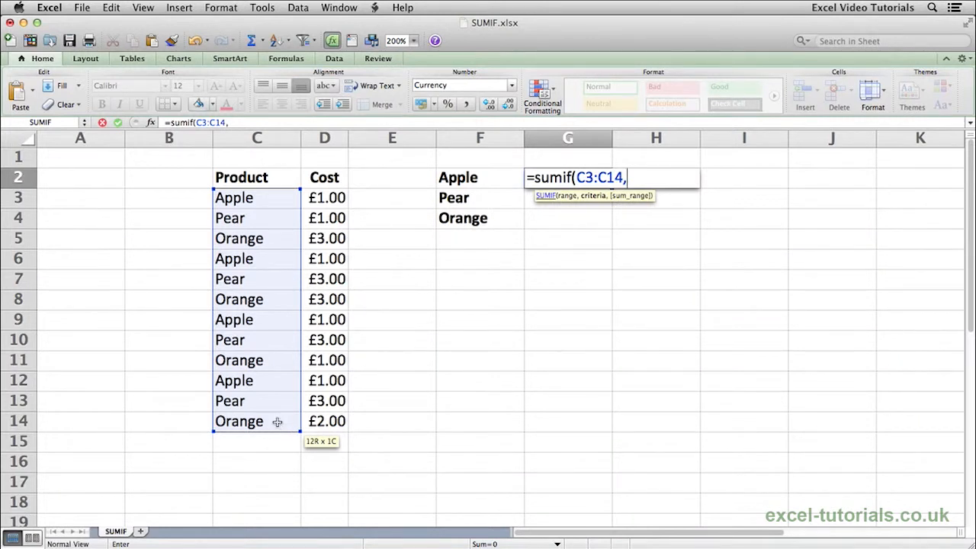
{"action": "type", "text": "\"App"}
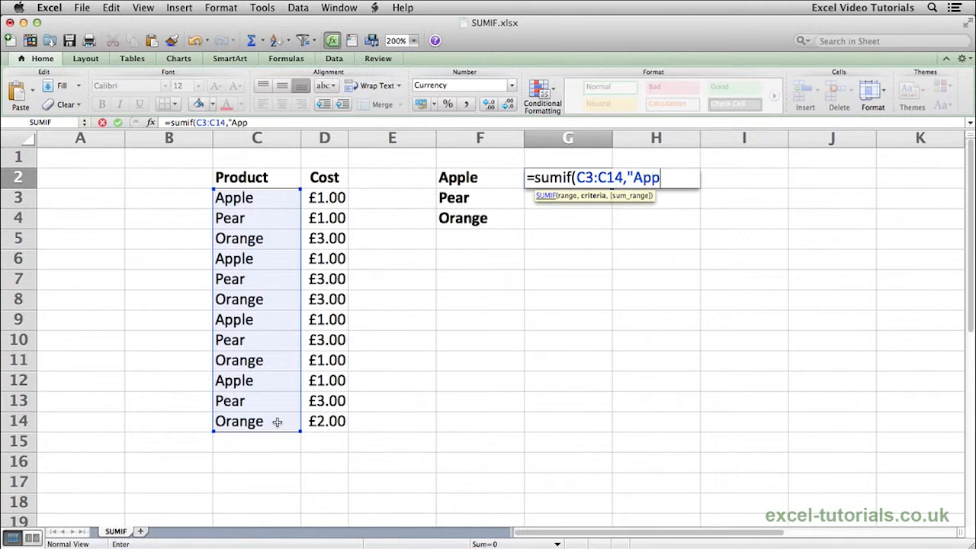
{"action": "type", "text": "le\","}
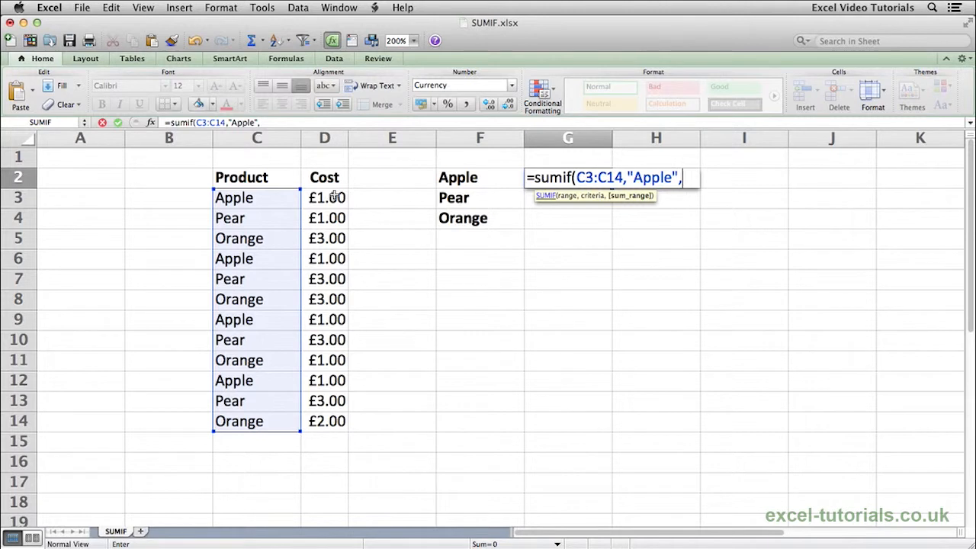
{"action": "left_click_drag", "start_coordinate": [334, 197], "coordinate": [325, 423]}
{"action": "type", "text": ")"}
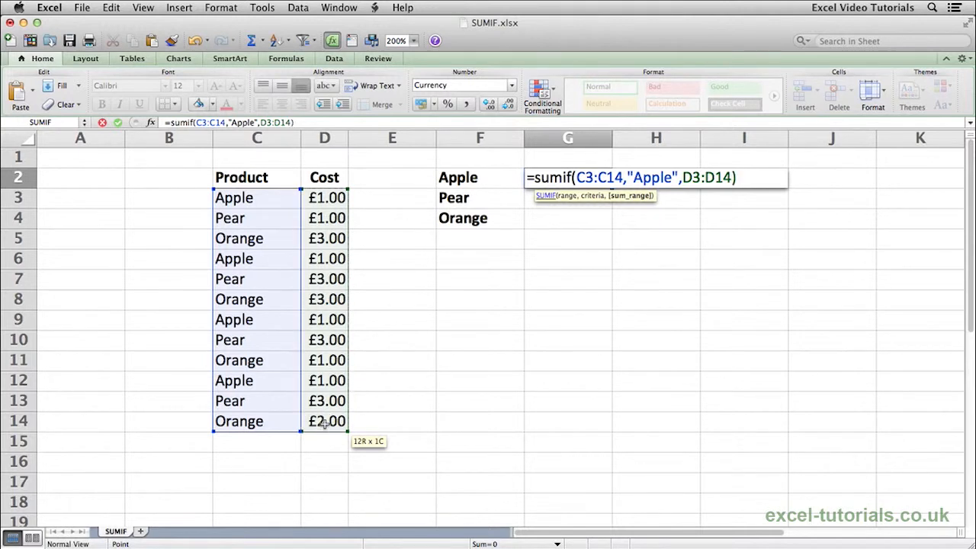
{"action": "key", "text": "Return"}
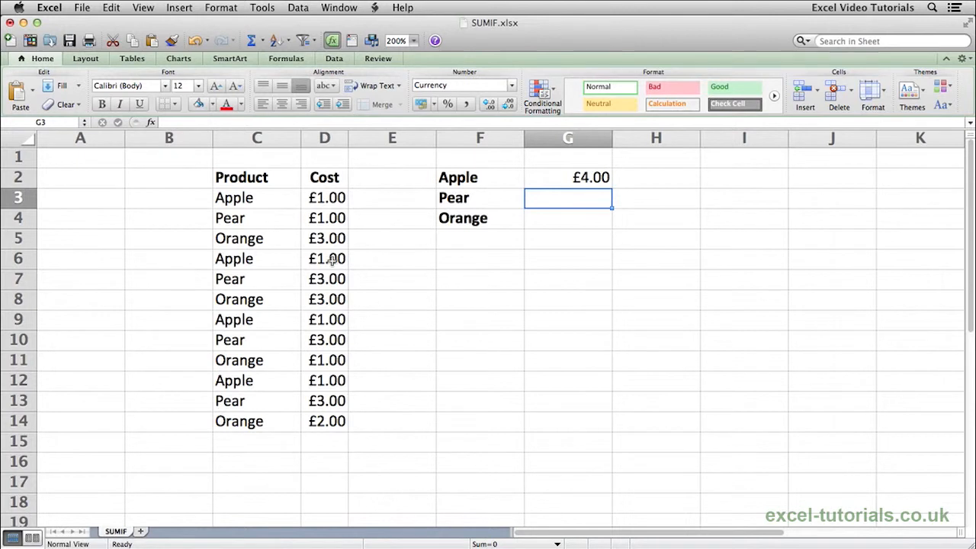
Step: Check the Apple total in G2 against the product range C3:C14 and the Apple costs in D3, D6, D9 and D12
{"action": "left_click_drag", "start_coordinate": [270, 196], "coordinate": [265, 431]}
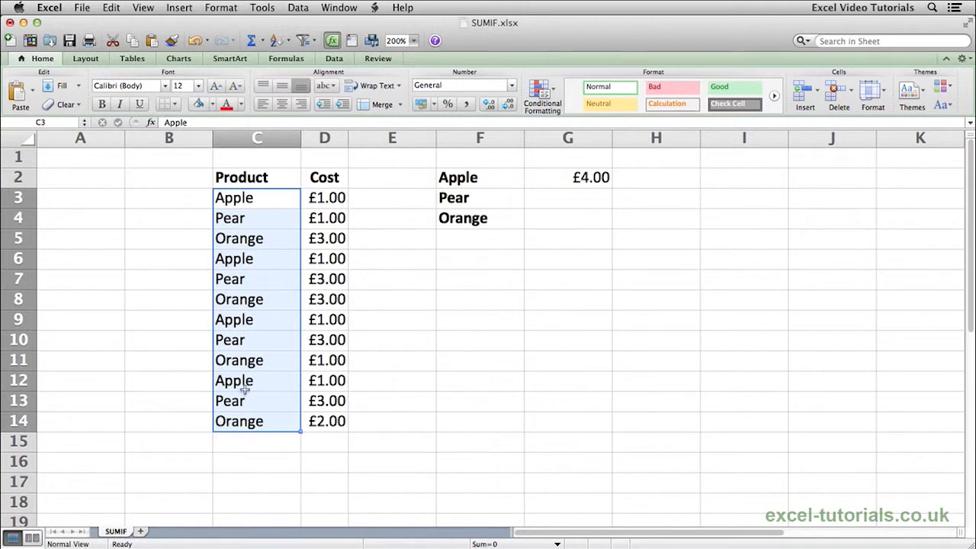
{"action": "left_click", "coordinate": [318, 196]}
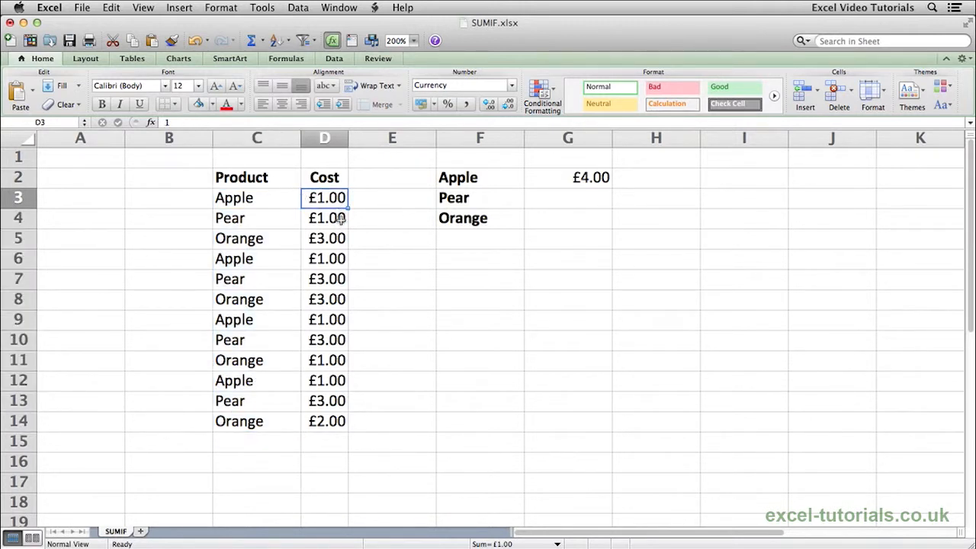
{"action": "left_click", "coordinate": [336, 263], "text": "super"}
{"action": "left_click", "coordinate": [316, 324], "text": "super"}
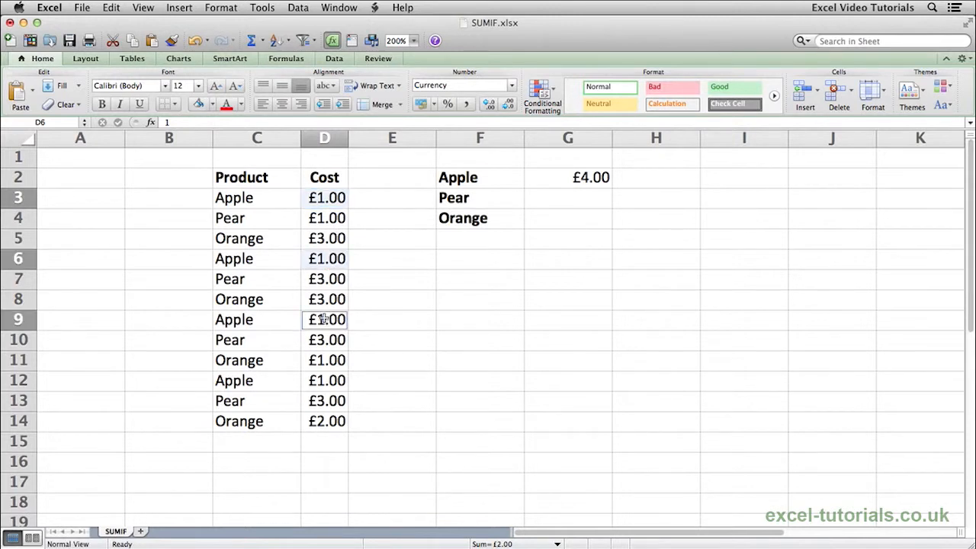
{"action": "left_click", "coordinate": [320, 381], "text": "super"}
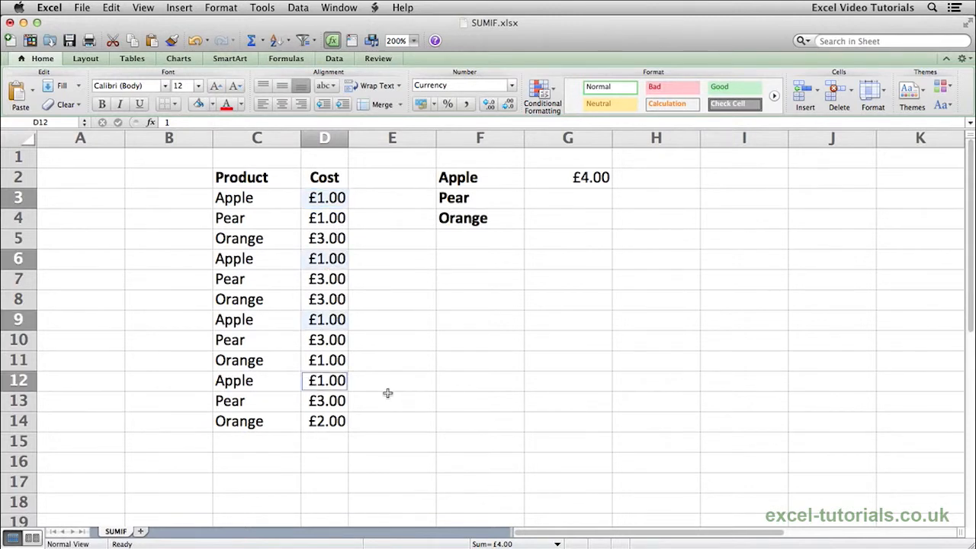
{"action": "left_click", "coordinate": [584, 177]}
Step: Enter =SUMIF(C3:C14,"Pear",D3:D14) in cell G3 to total the cost of the Pear rows
{"action": "left_click", "coordinate": [548, 198]}
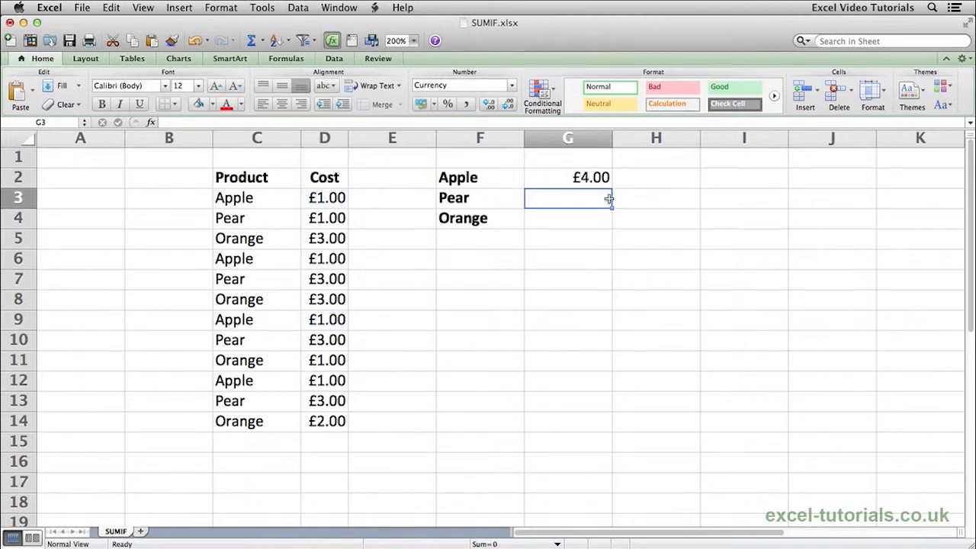
{"action": "type", "text": "=sumif"}
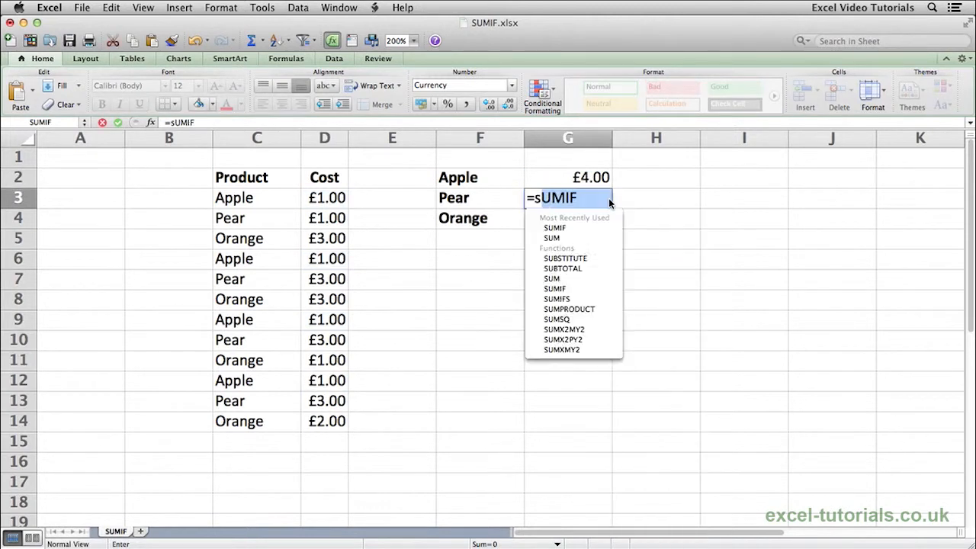
{"action": "type", "text": "("}
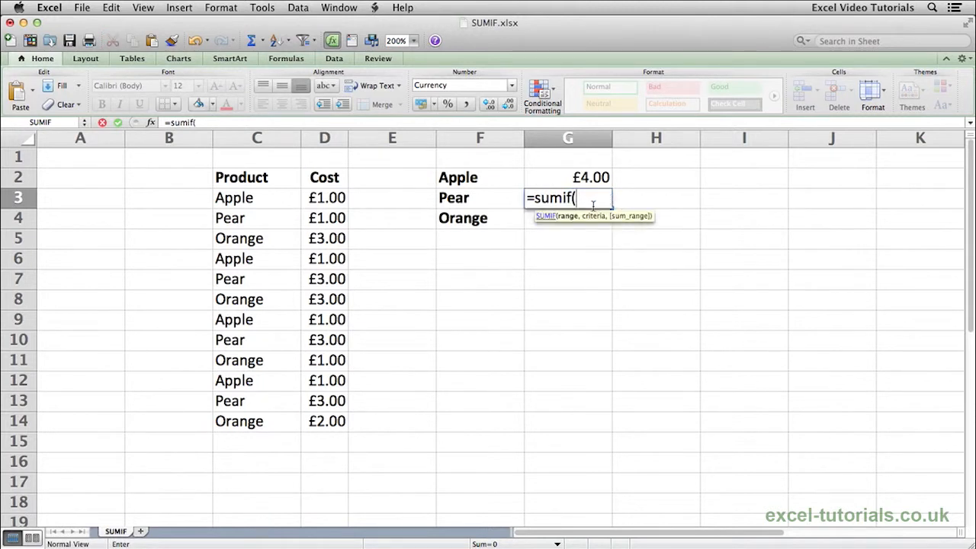
{"action": "left_click_drag", "start_coordinate": [242, 199], "coordinate": [265, 420]}
{"action": "type", "text": ","}
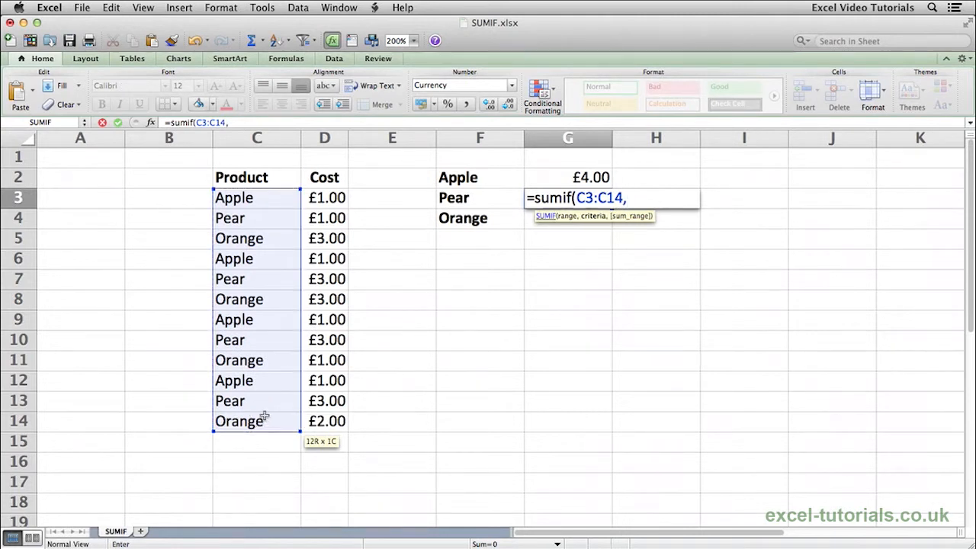
{"action": "type", "text": "\"Pear\","}
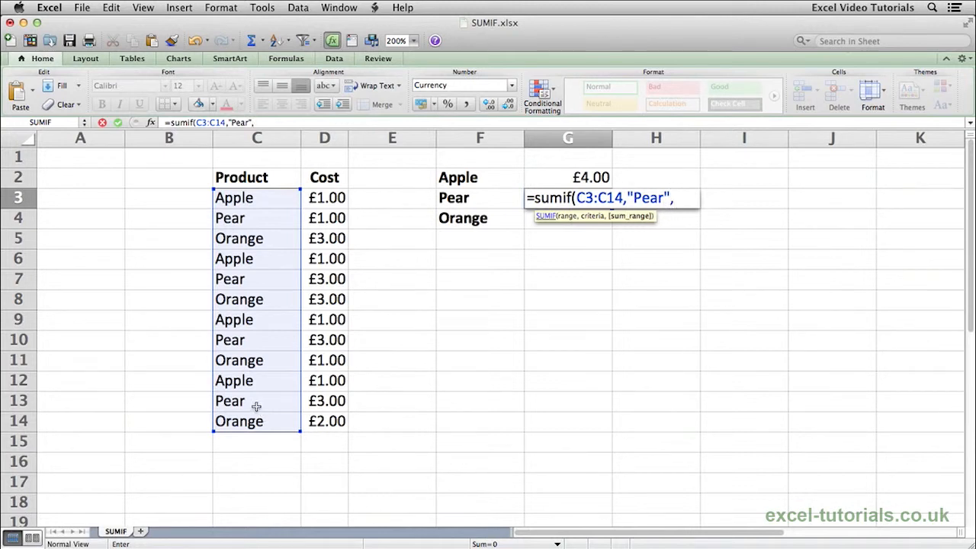
{"action": "left_click_drag", "start_coordinate": [322, 192], "coordinate": [327, 424]}
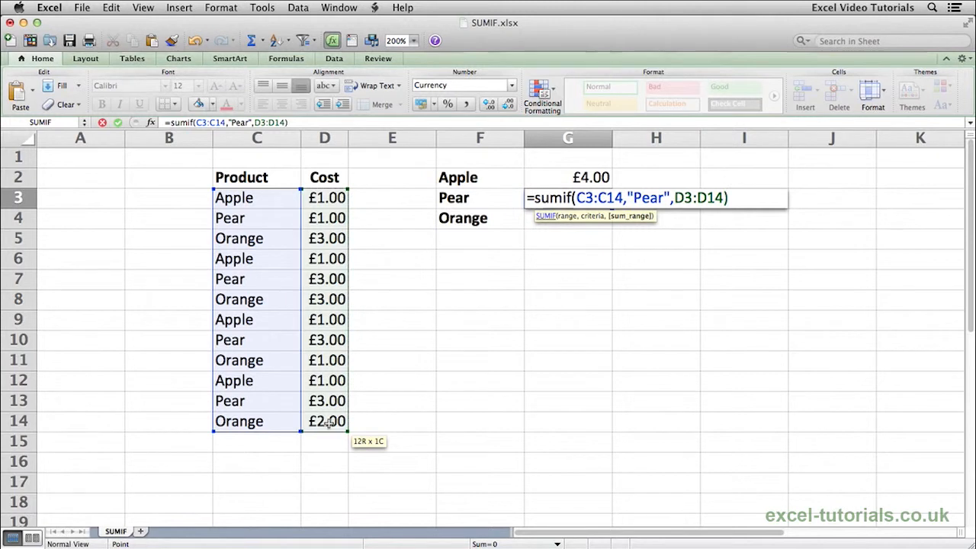
{"action": "type", "text": ")"}
{"action": "key", "text": "Return"}
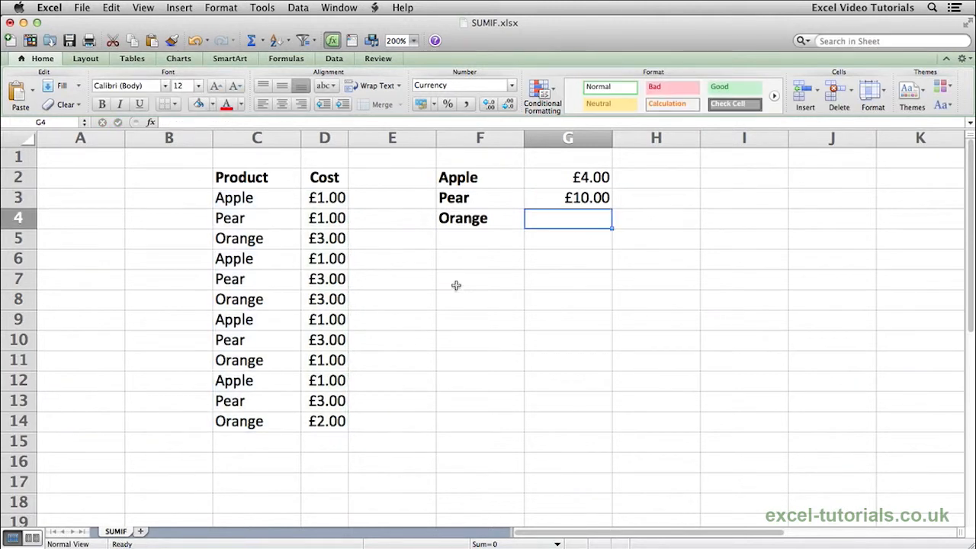
Step: Compare the SUMIF formulas in cells G2 and G3 for the Apple and Pear totals
{"action": "left_click", "coordinate": [580, 201]}
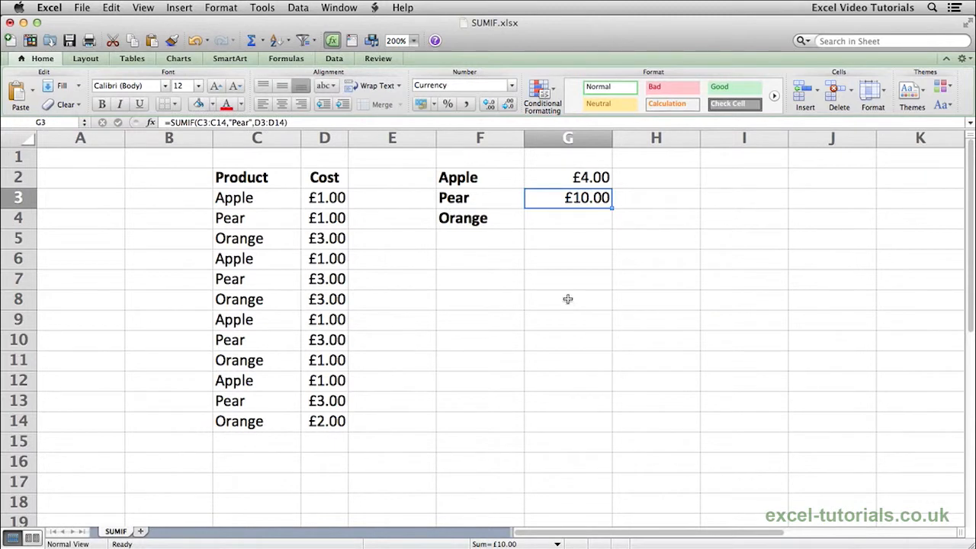
{"action": "left_click", "coordinate": [572, 178]}
{"action": "left_click_drag", "start_coordinate": [572, 178], "coordinate": [571, 199]}
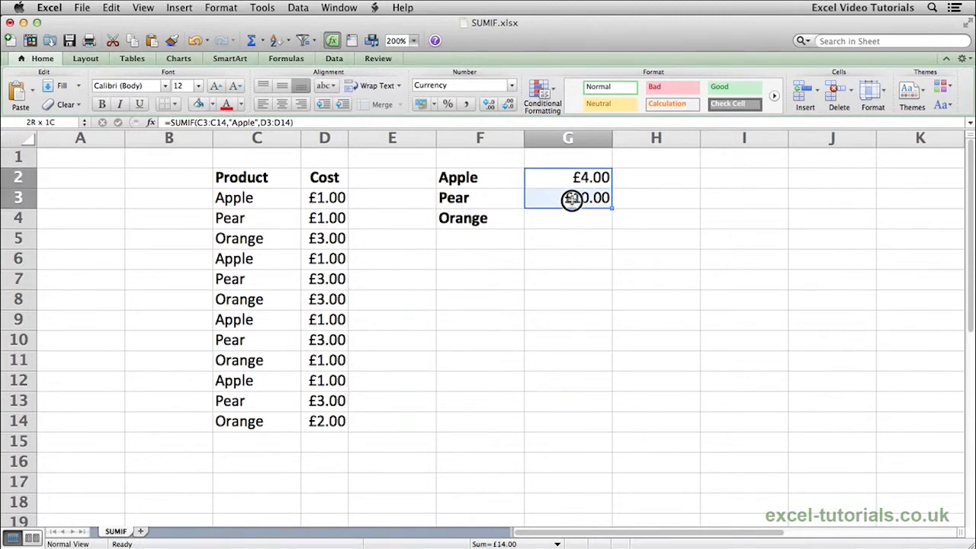
{"action": "left_click", "coordinate": [567, 215]}
{"action": "left_click", "coordinate": [567, 198]}
{"action": "left_click", "coordinate": [569, 180]}
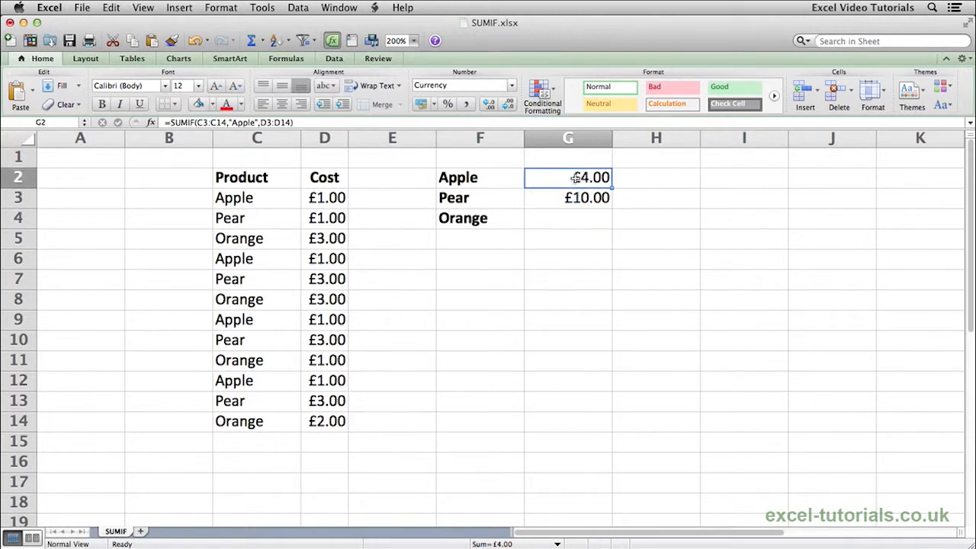
{"action": "left_click", "coordinate": [557, 197]}
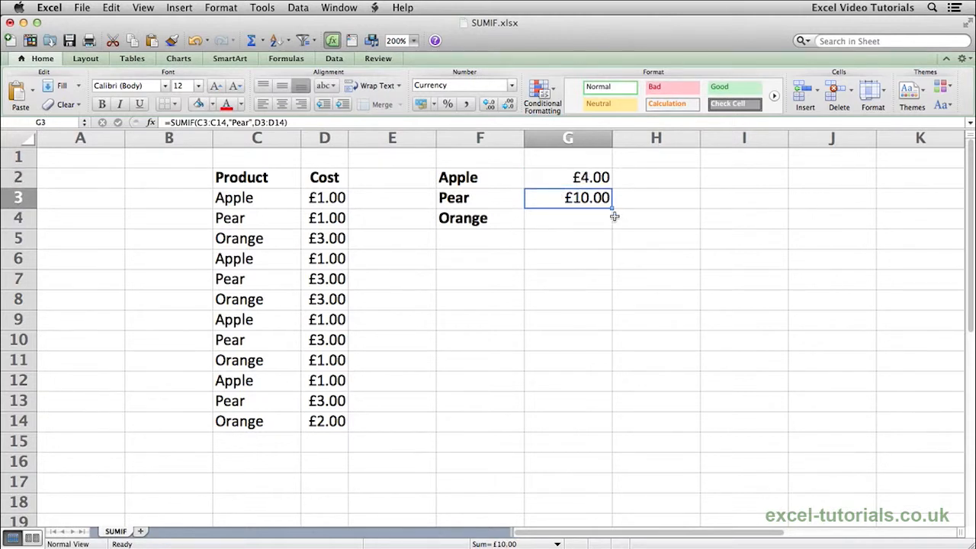
Step: Clear the contents of the Apple and Pear total cells G2:G3
{"action": "mouse_move", "coordinate": [578, 180]}
{"action": "left_mouse_down"}
{"action": "mouse_move", "coordinate": [571, 196]}
{"action": "mouse_move", "coordinate": [579, 198]}
{"action": "left_mouse_up"}
{"action": "right_click", "coordinate": [579, 198]}
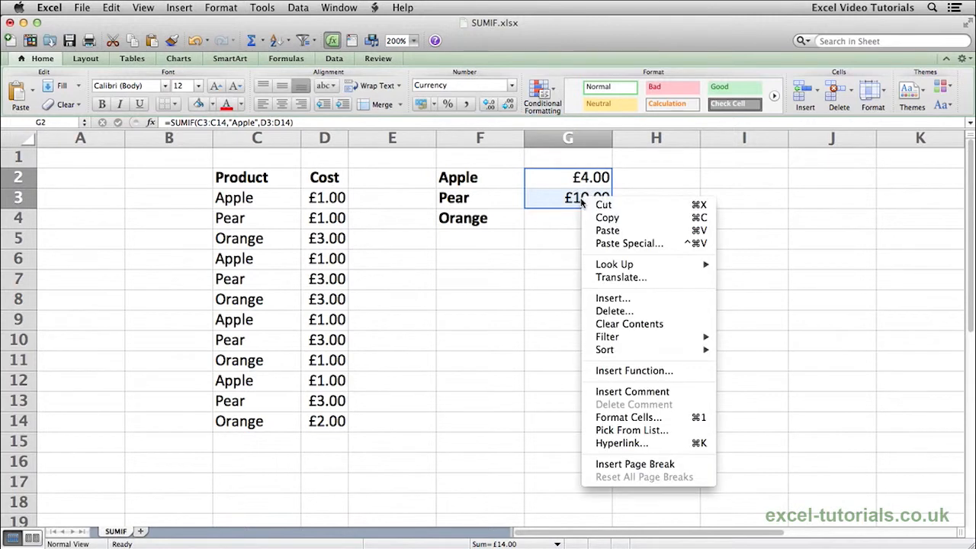
{"action": "left_click", "coordinate": [642, 322]}
{"action": "left_click", "coordinate": [567, 263]}
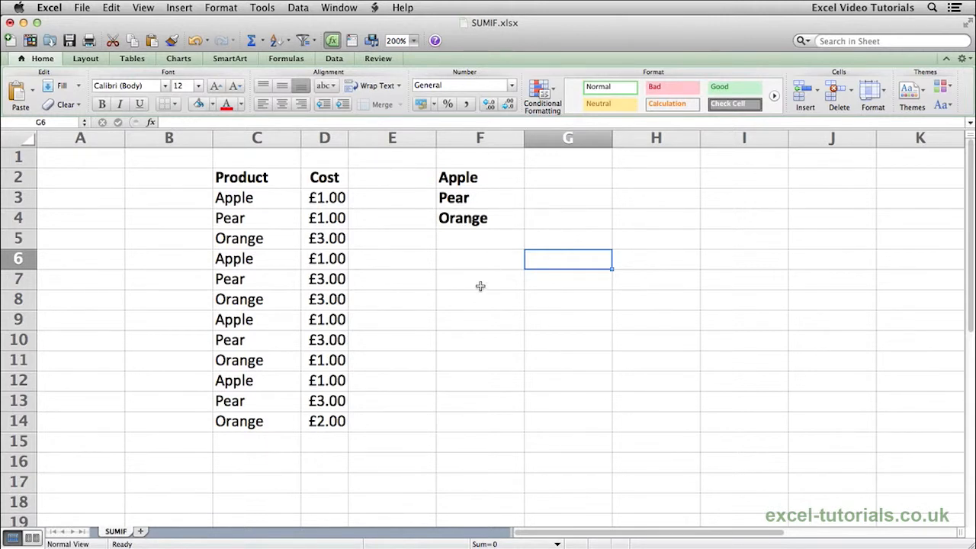
Step: Enter =SUMIF($C$3:$C$14,F2,$D$3:$D$14) in cell G2 to total the Apple costs with absolute ranges
{"action": "left_click", "coordinate": [559, 178]}
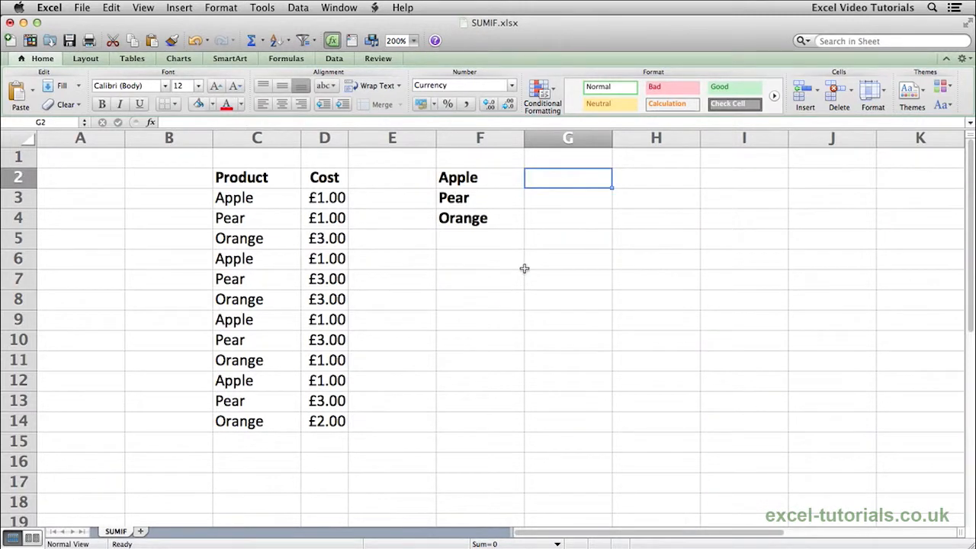
{"action": "type", "text": "=su"}
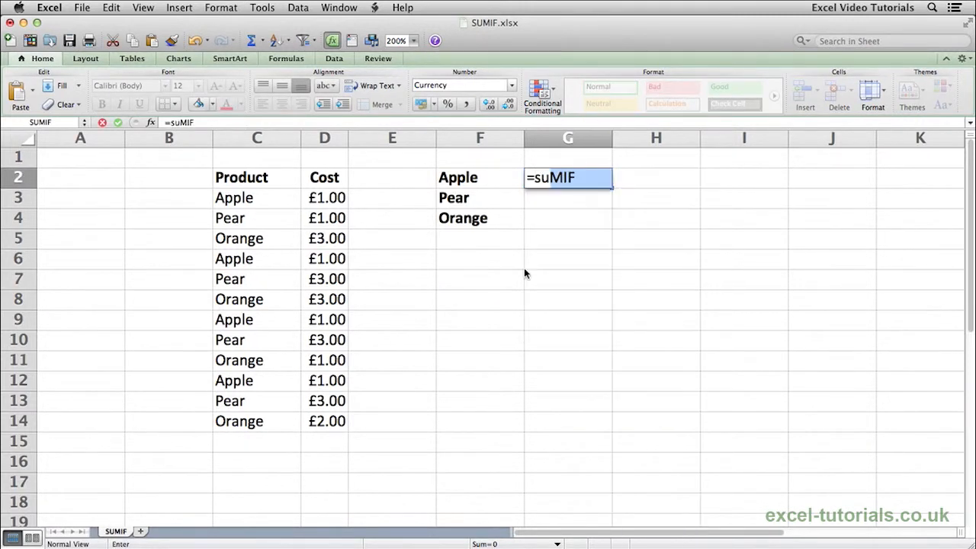
{"action": "type", "text": "mif("}
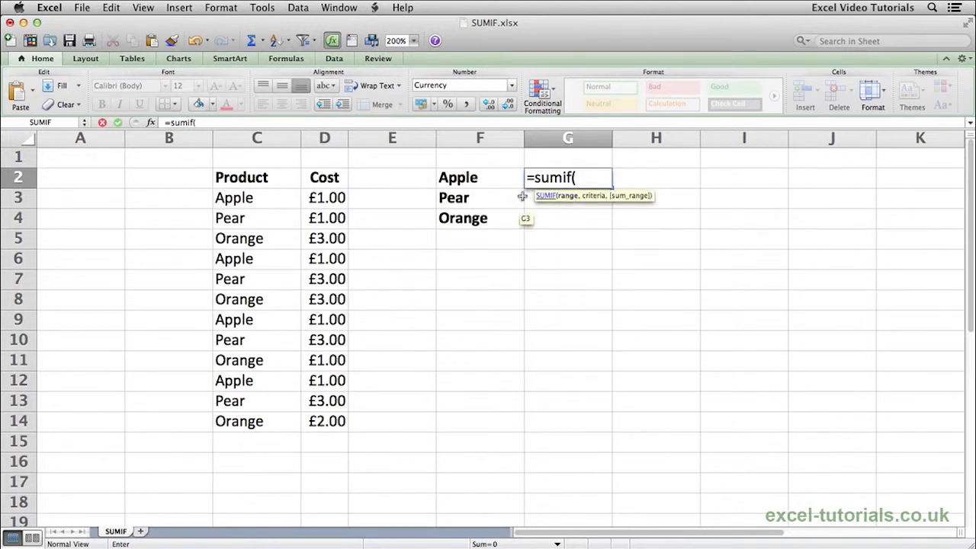
{"action": "left_click_drag", "start_coordinate": [262, 198], "coordinate": [261, 427]}
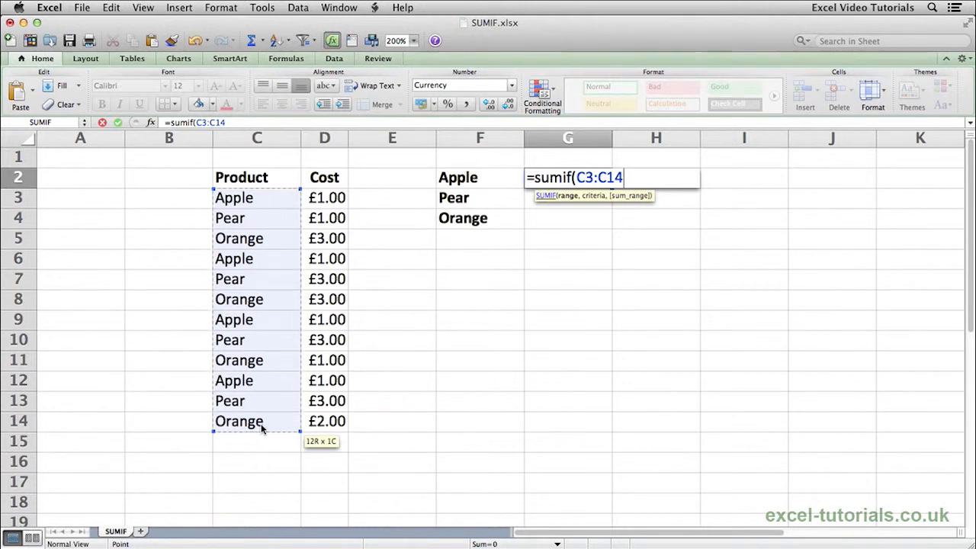
{"action": "key", "text": "super+t"}
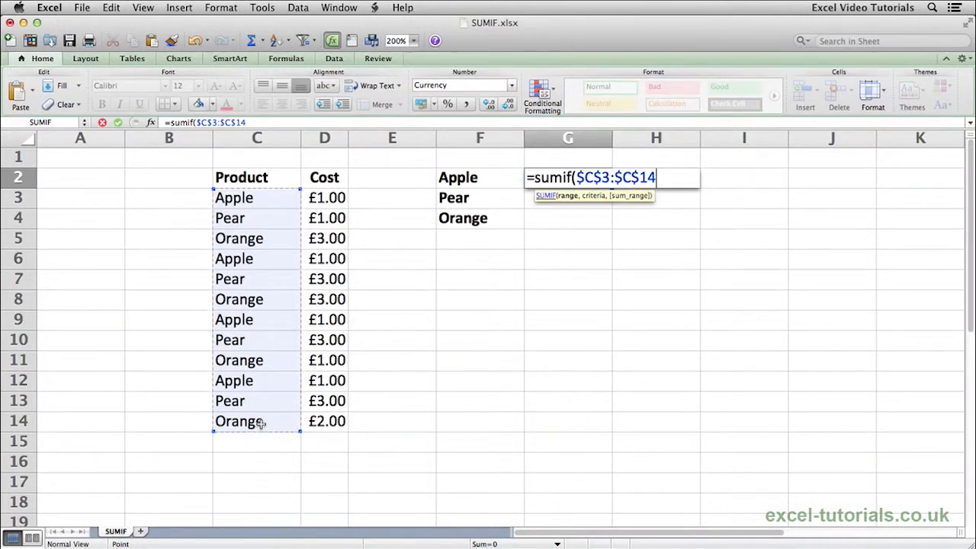
{"action": "type", "text": ","}
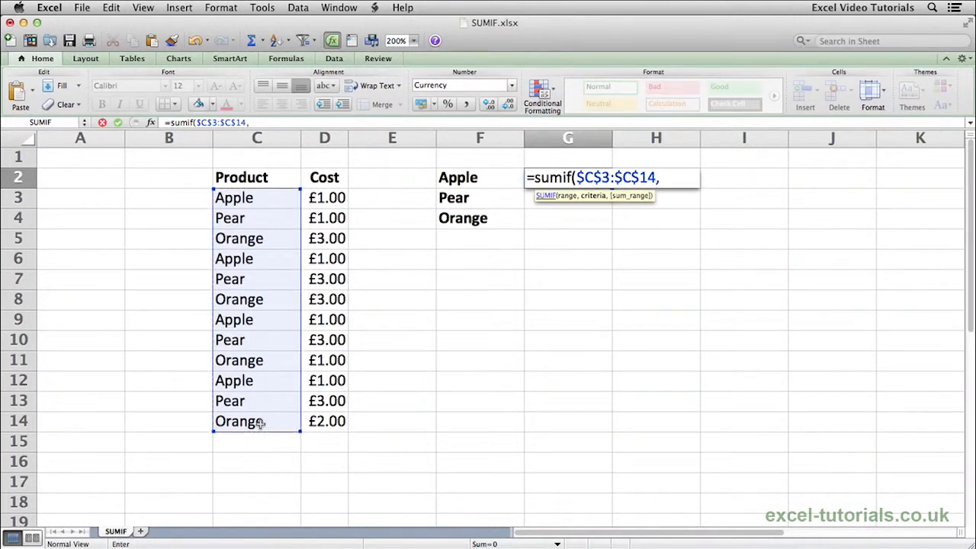
{"action": "left_click", "coordinate": [479, 177]}
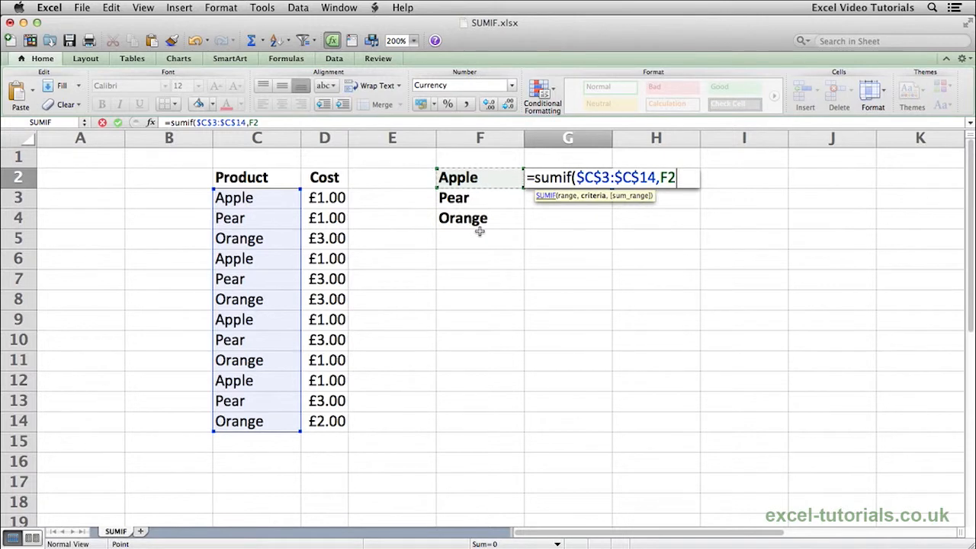
{"action": "type", "text": ","}
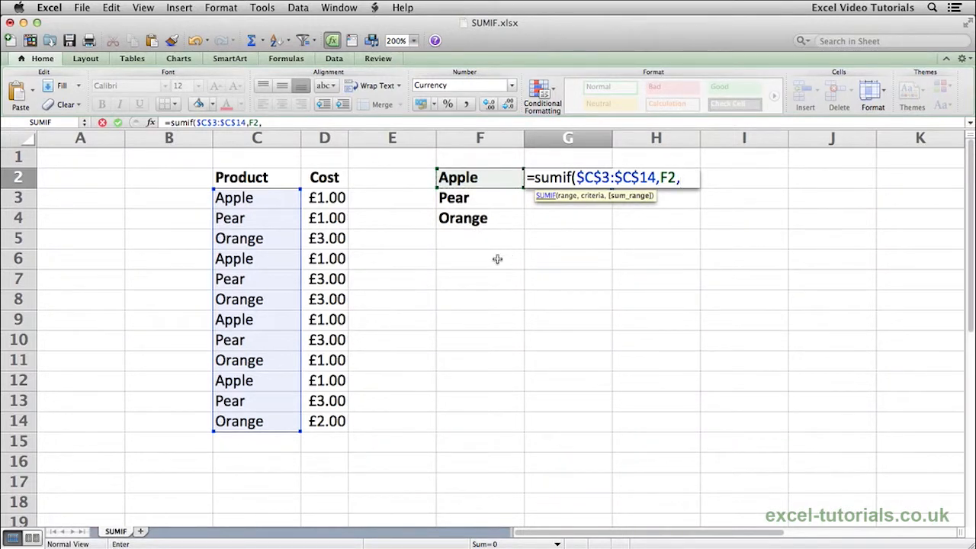
{"action": "left_click_drag", "start_coordinate": [329, 197], "coordinate": [328, 420]}
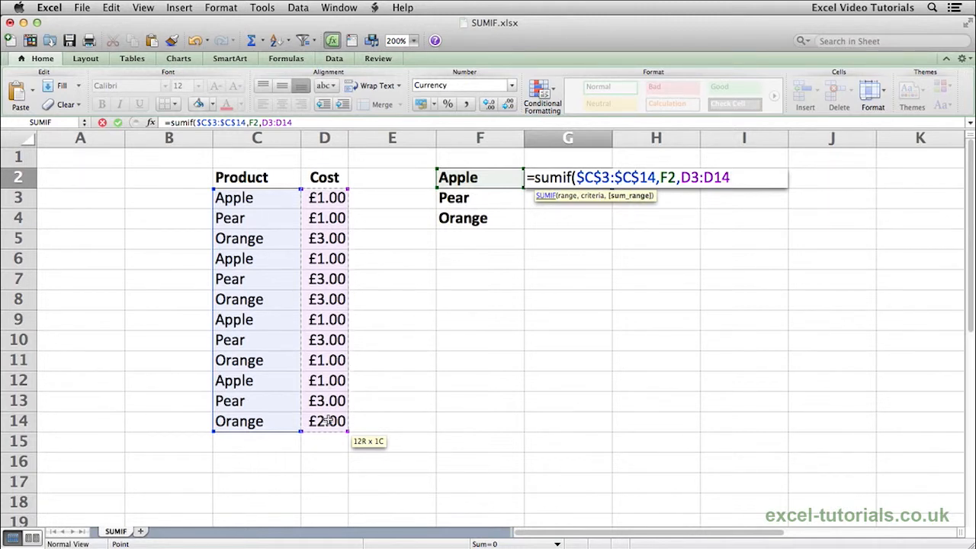
{"action": "key", "text": "F4"}
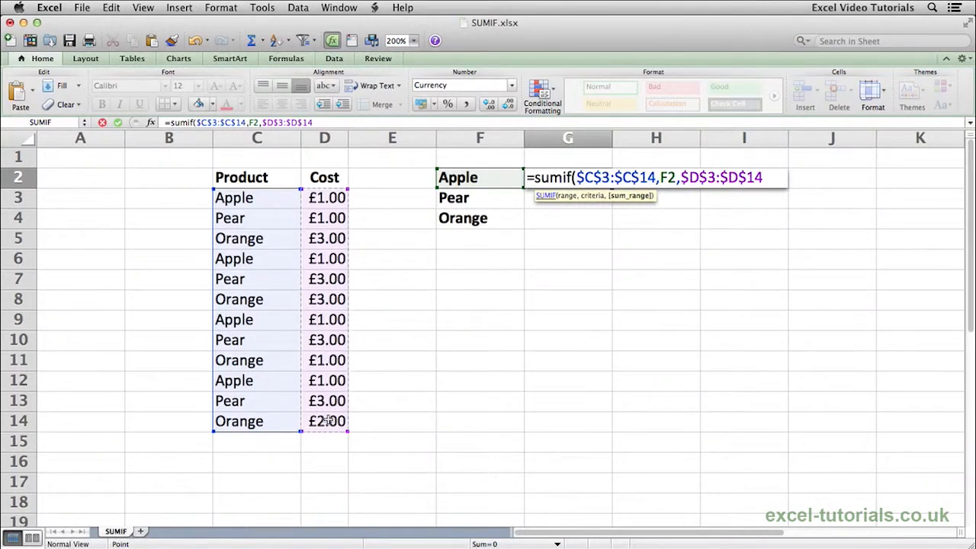
{"action": "type", "text": ")"}
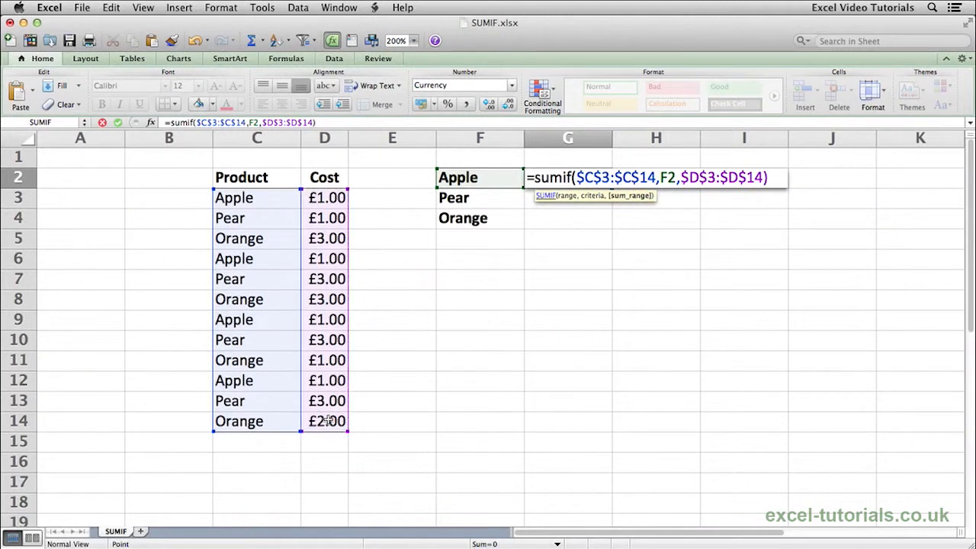
{"action": "key", "text": "Return"}
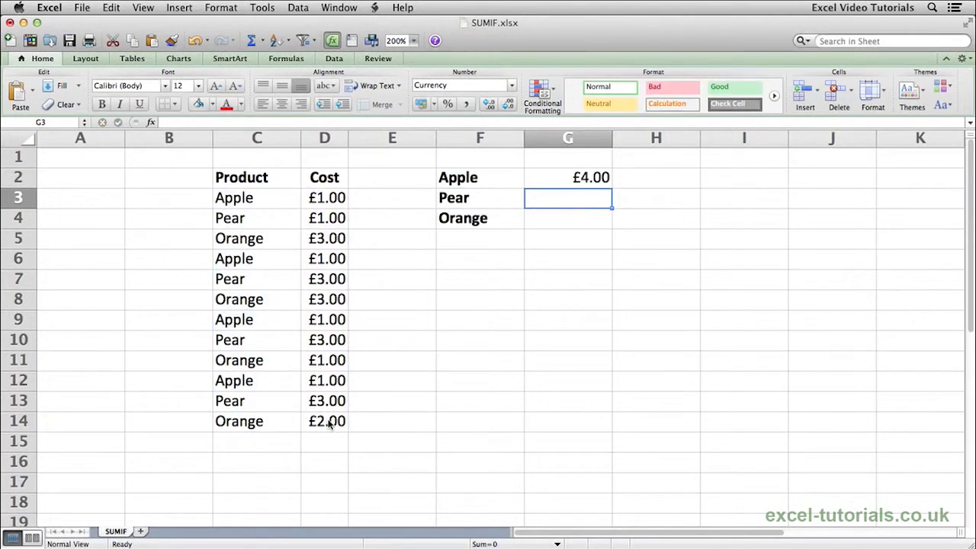
Step: Fill the SUMIF formula from G2 down to G4 for the Pear and Orange totals
{"action": "left_click", "coordinate": [565, 181]}
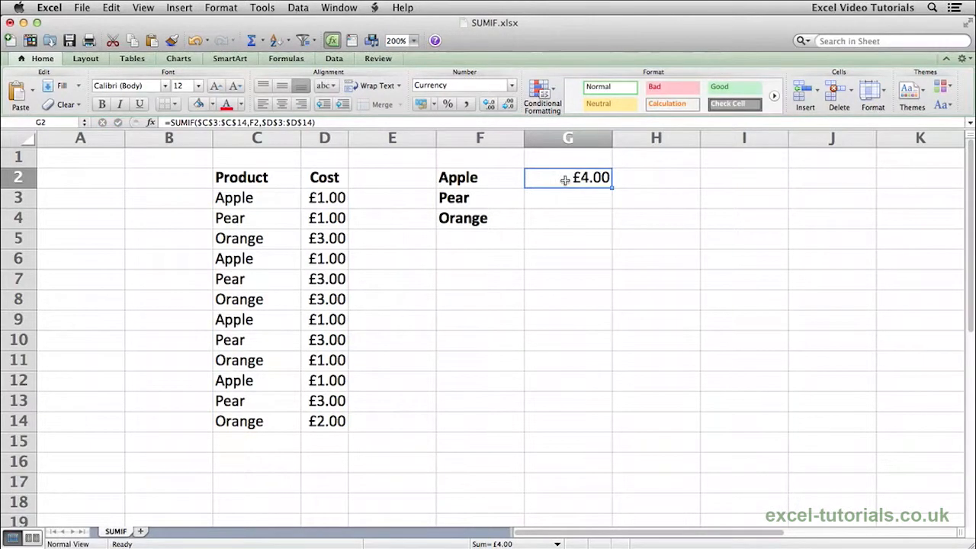
{"action": "left_click", "coordinate": [612, 186]}
{"action": "left_click_drag", "start_coordinate": [613, 186], "coordinate": [614, 225]}
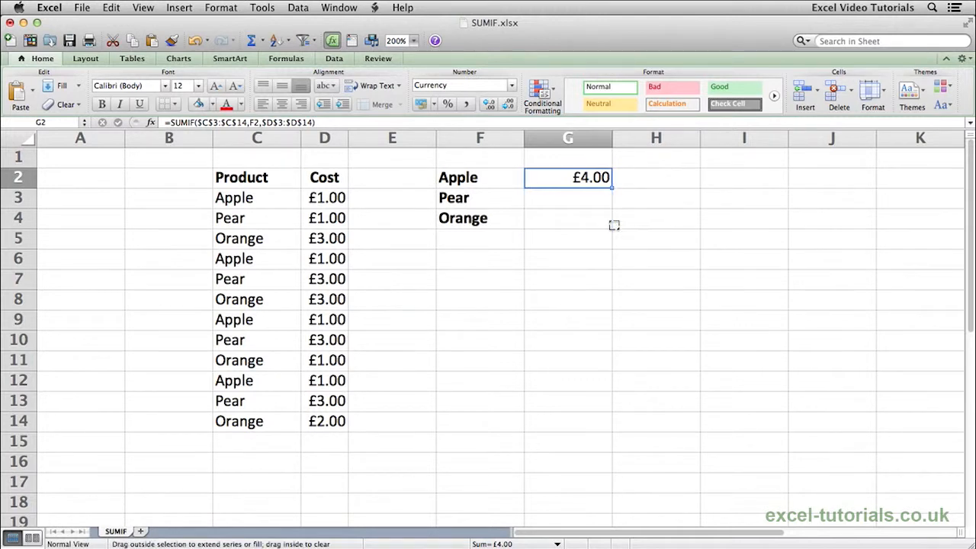
Step: Examine the SUMIF formulas in G2:G4, comparing their absolute ranges and the criteria reference to column F, without changing them
{"action": "left_click", "coordinate": [567, 219]}
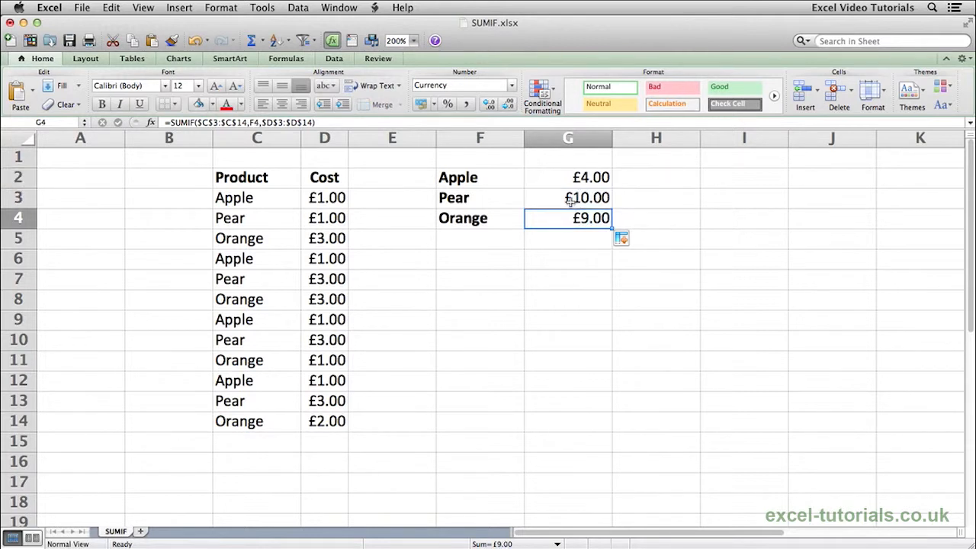
{"action": "left_click", "coordinate": [569, 199]}
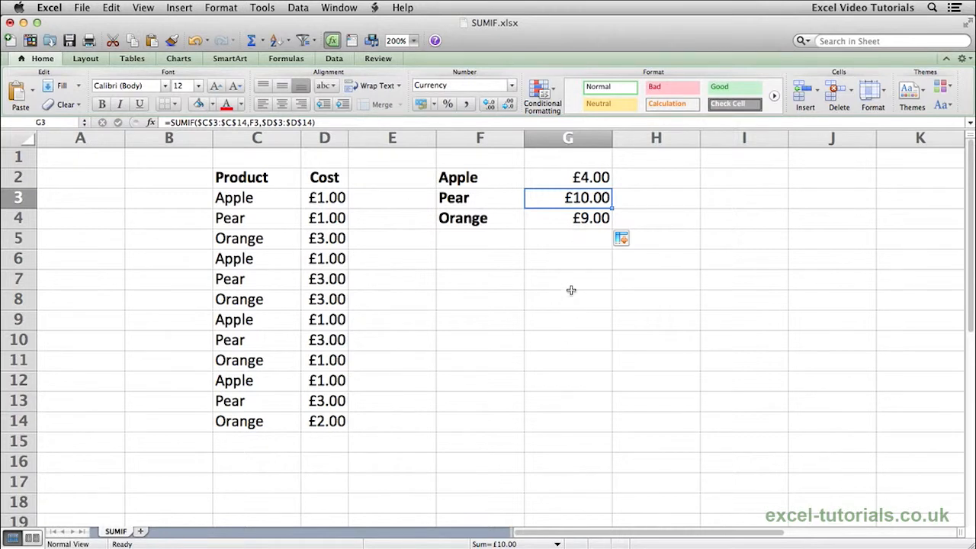
{"action": "double_click", "coordinate": [575, 177]}
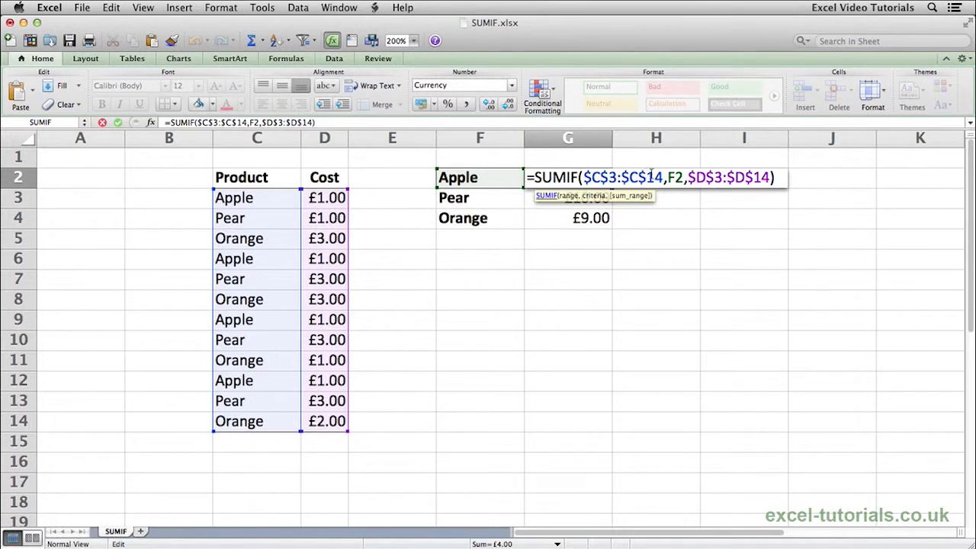
{"action": "double_click", "coordinate": [677, 176]}
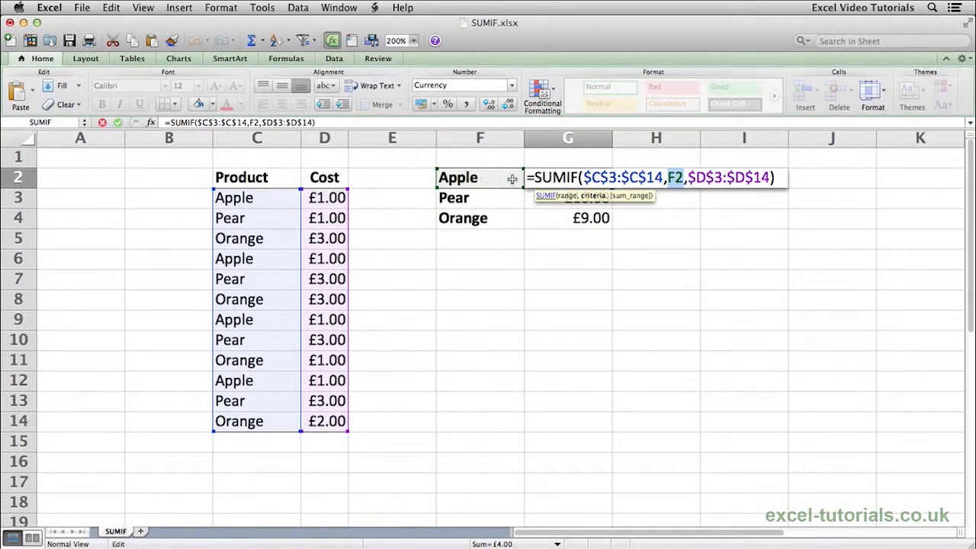
{"action": "left_click", "coordinate": [116, 126]}
{"action": "left_click", "coordinate": [575, 197]}
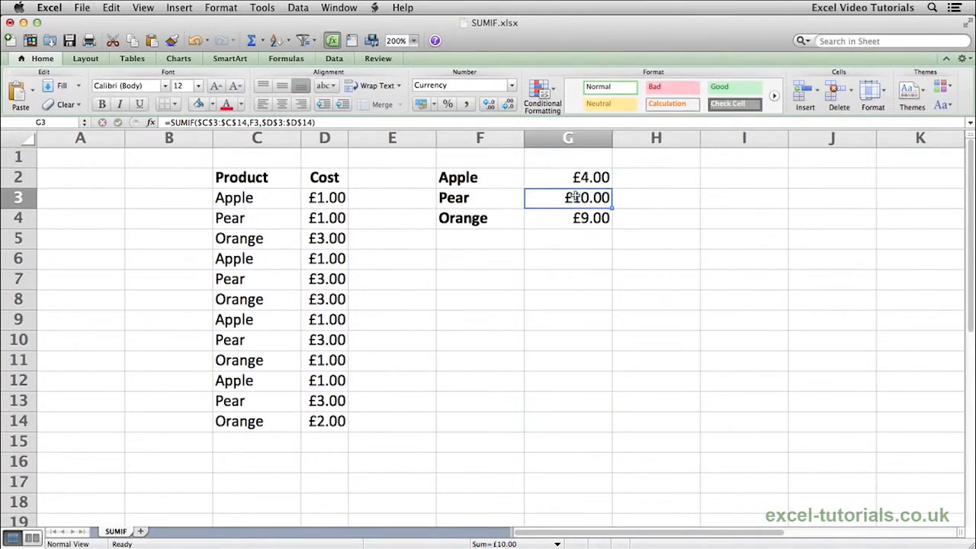
{"action": "double_click", "coordinate": [575, 198]}
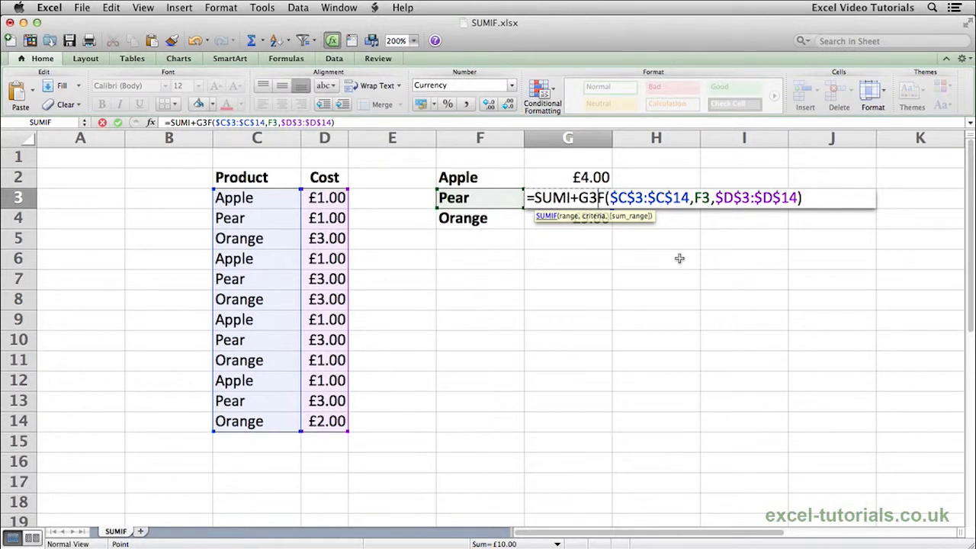
{"action": "key", "text": "Escape"}
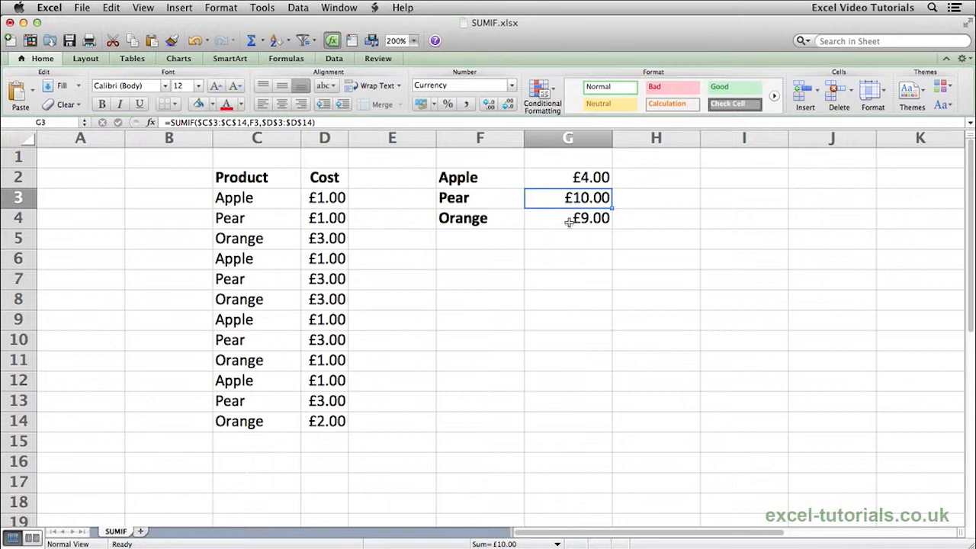
{"action": "left_click", "coordinate": [593, 183]}
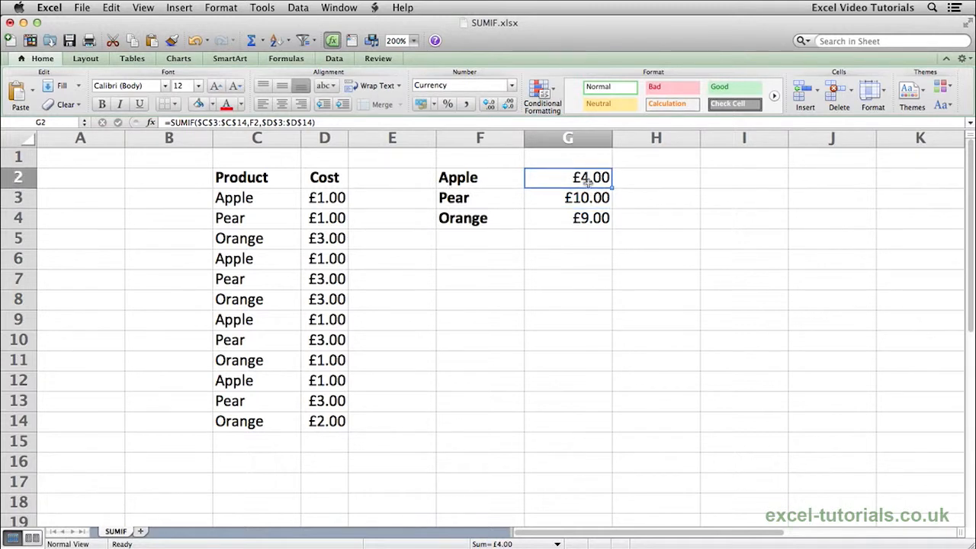